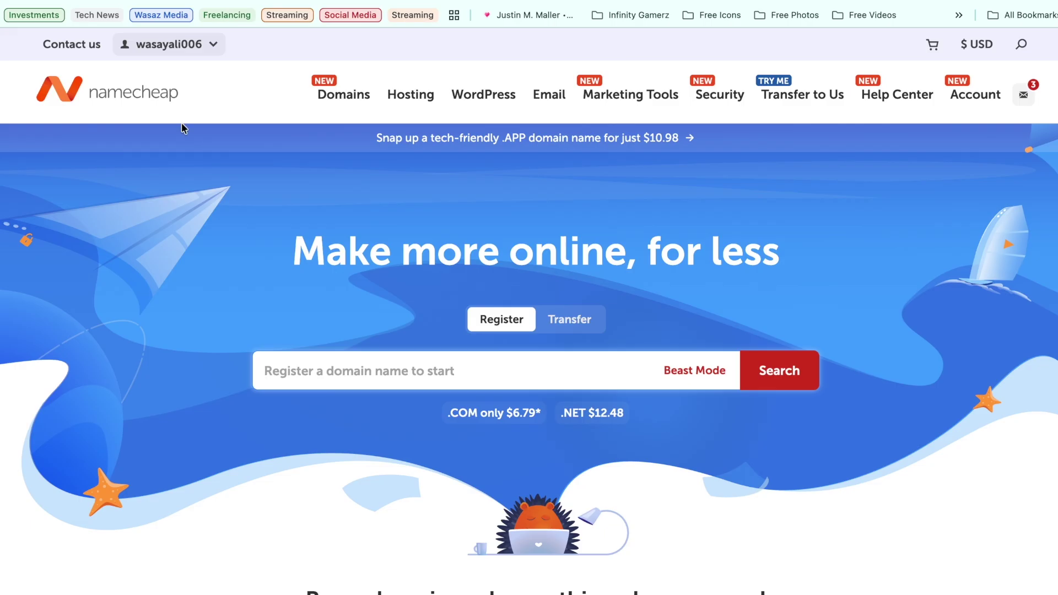
- Open the account's hosting list from the dashboard and enter cPanel for the infinitygamerz.com.pk subscription
mouse_move(207, 50)
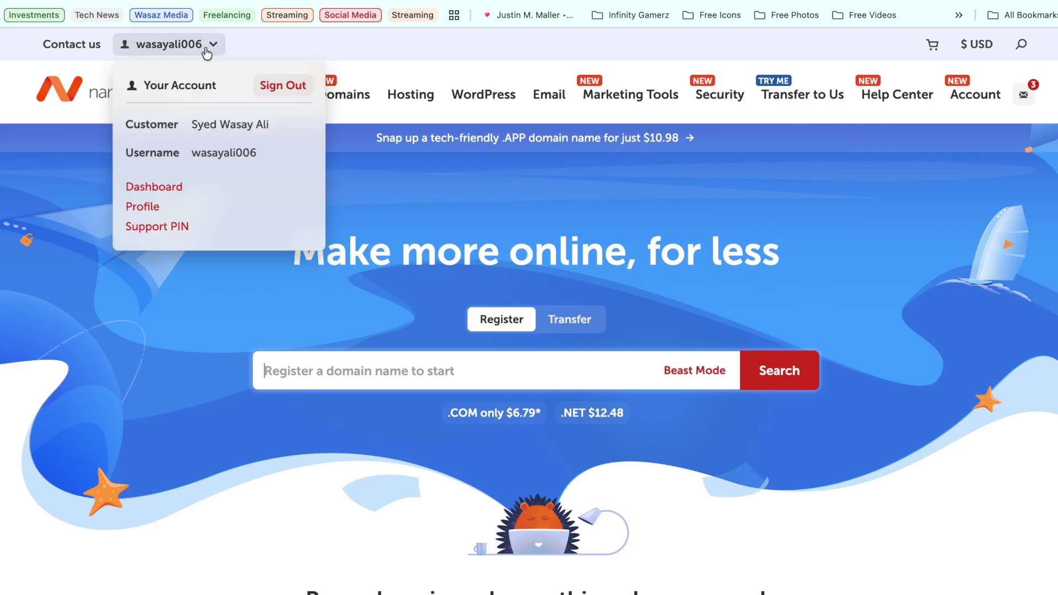
click(149, 190)
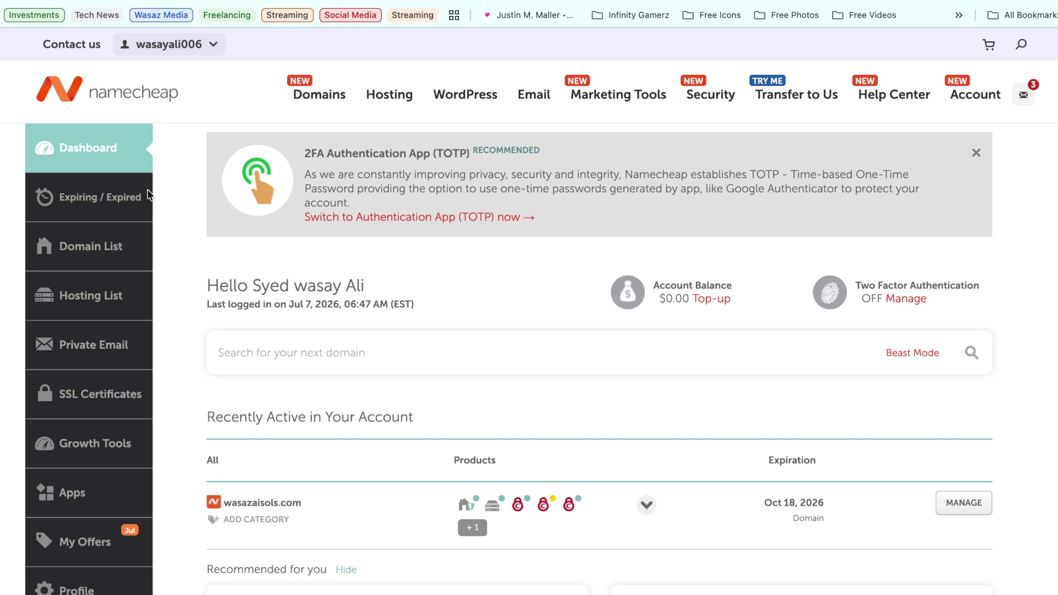
click(82, 298)
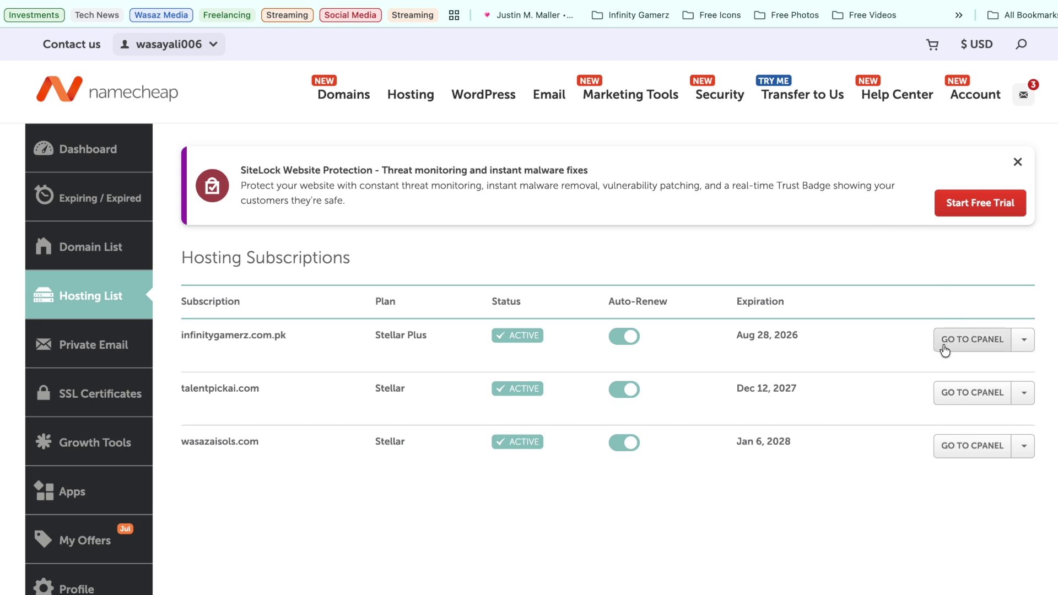
click(974, 345)
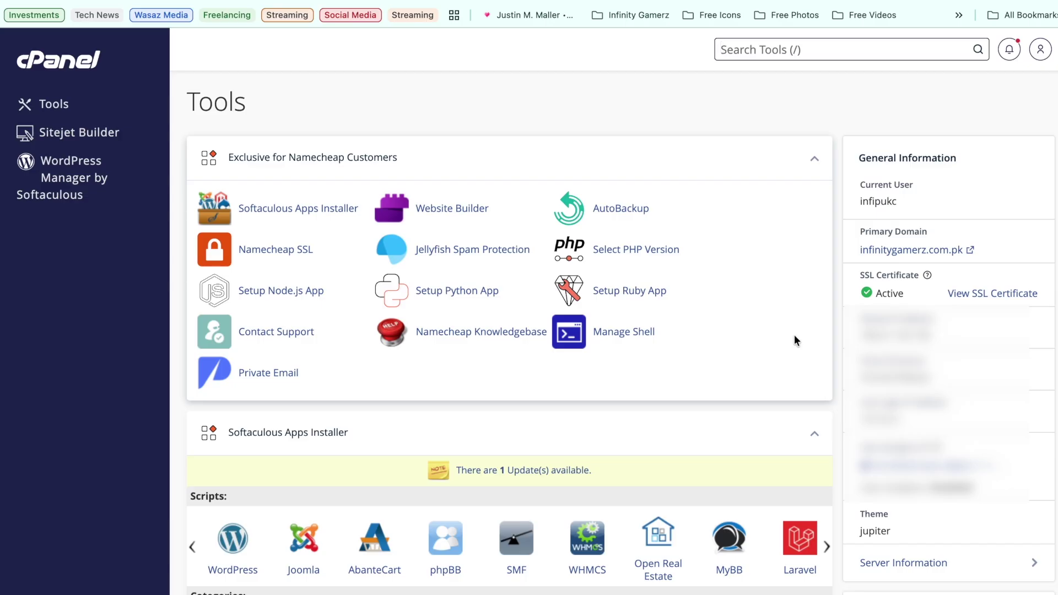
- Open File Manager and download wp-config.php from the public_html folder
scroll(795, 335, down, 7)
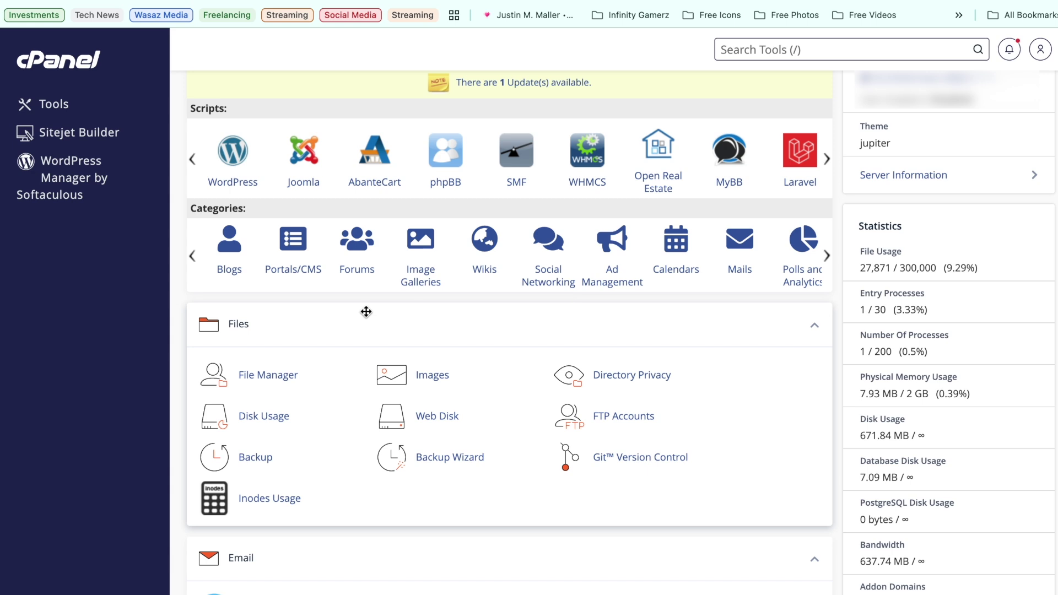
click(274, 378)
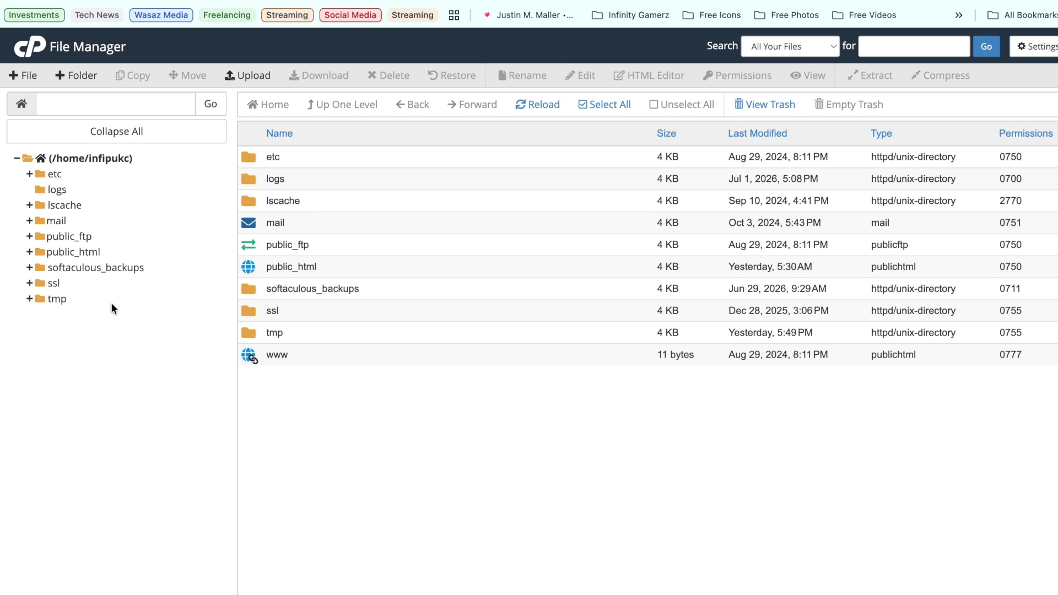
text(wp-confiig)
click(88, 251)
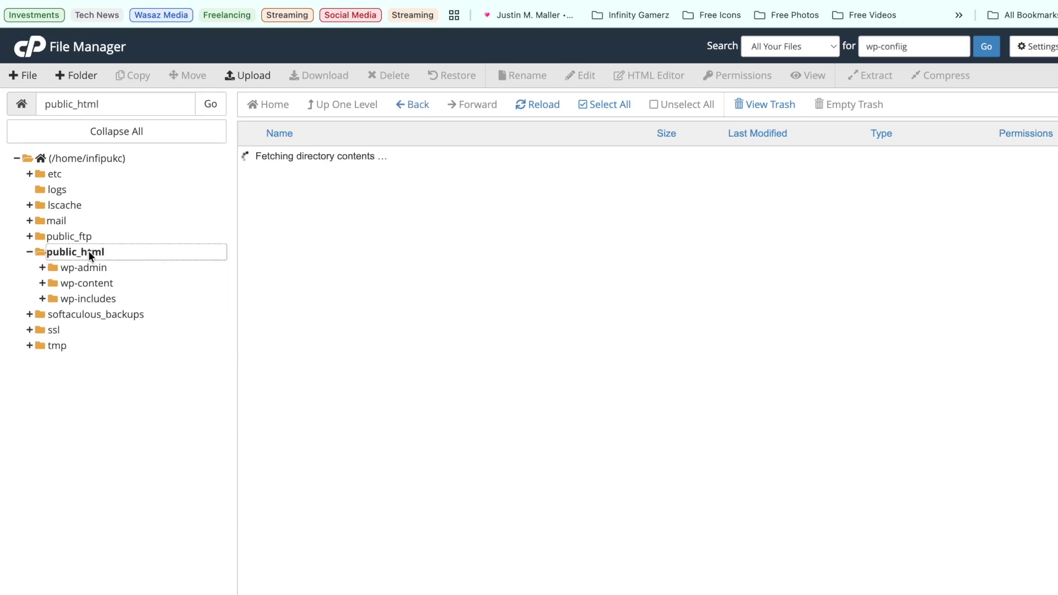
click(402, 400)
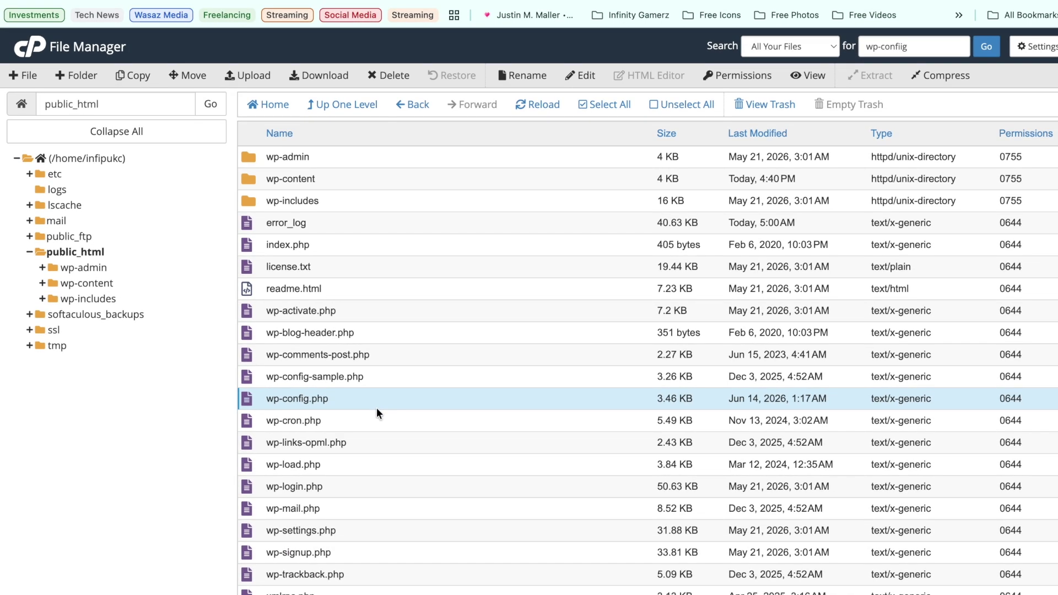
click(325, 76)
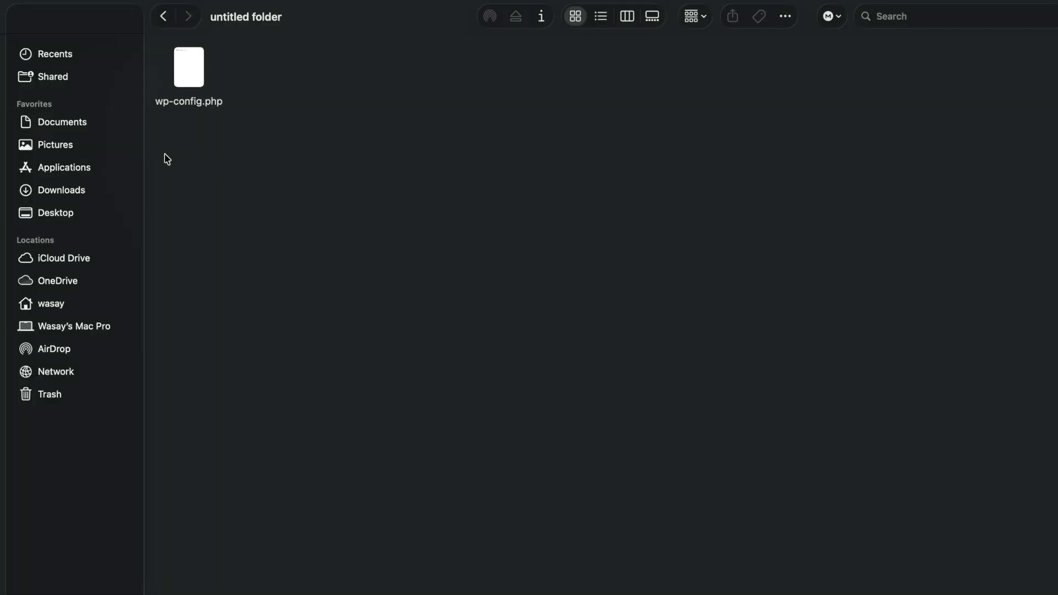
- Open the downloaded wp-config.php file from Finder in TextEdit
right_click(200, 81)
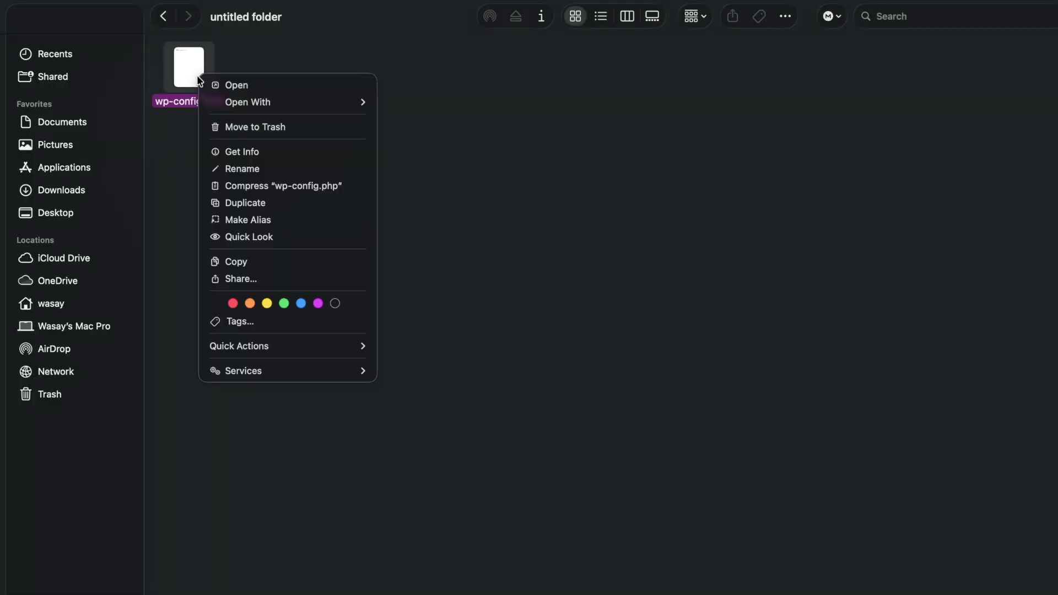
mouse_move(298, 103)
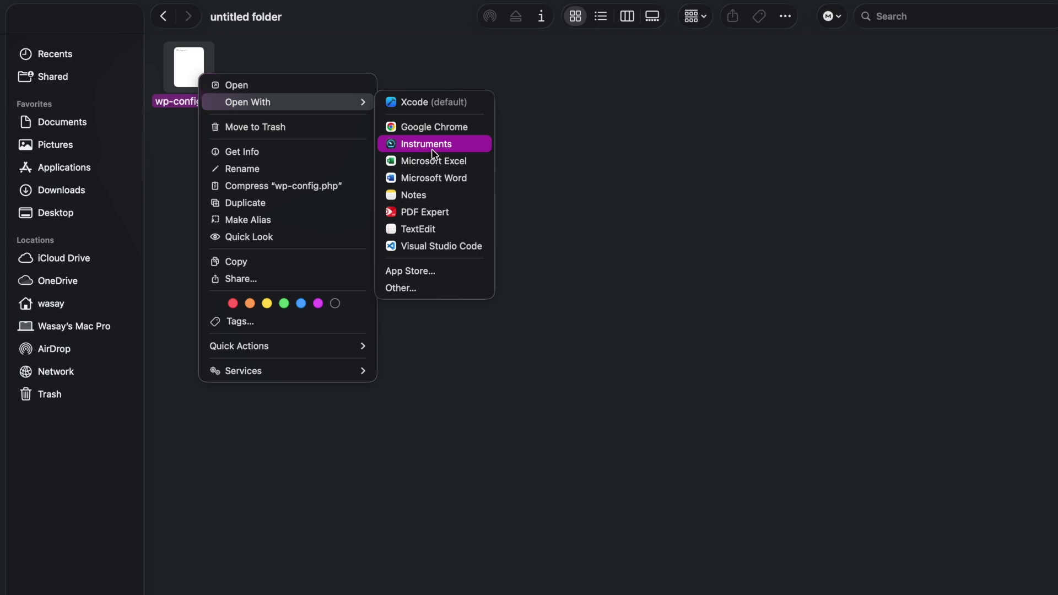
click(443, 228)
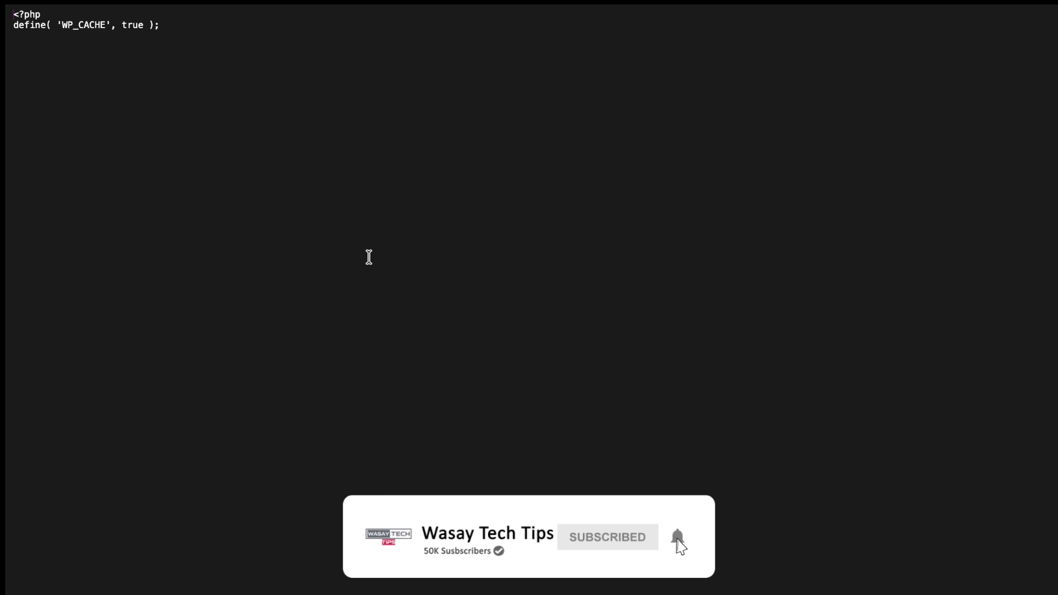
- Search the file for DB_NAME and examine its define line for the WordPress database name
key(super+f)
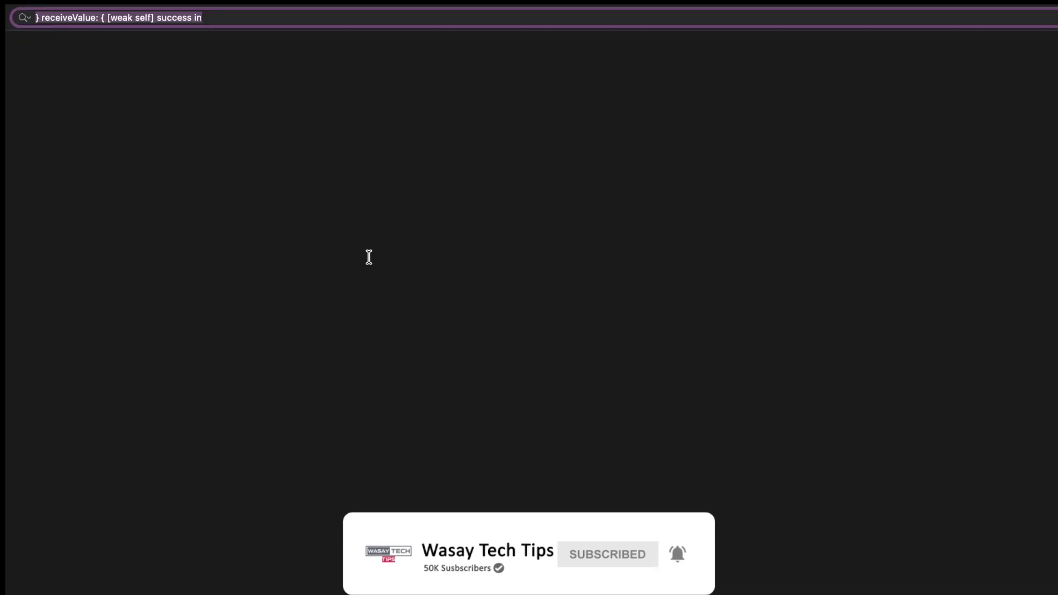
key(Return)
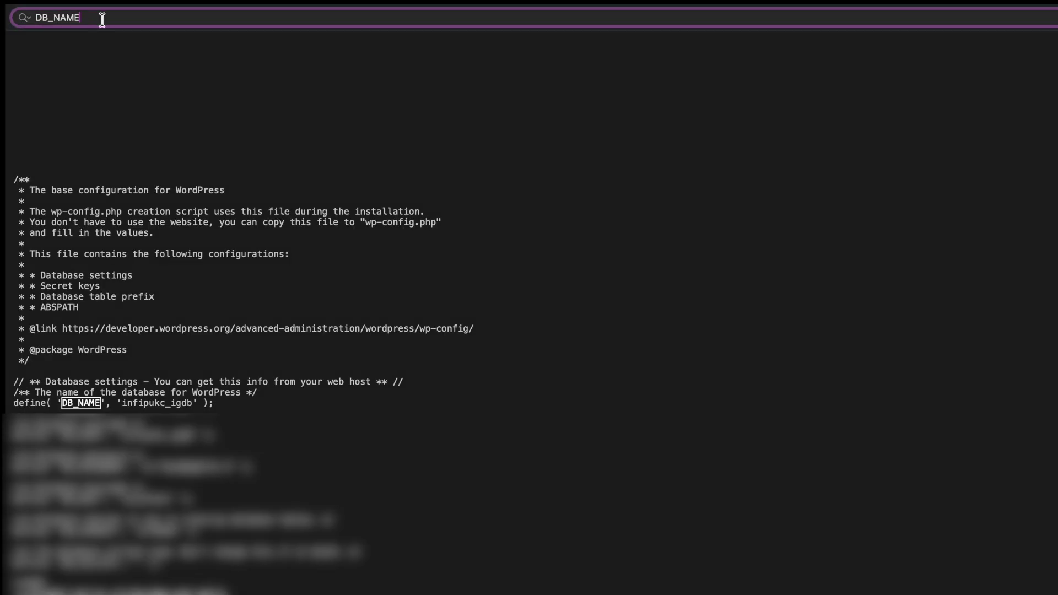
key(Return)
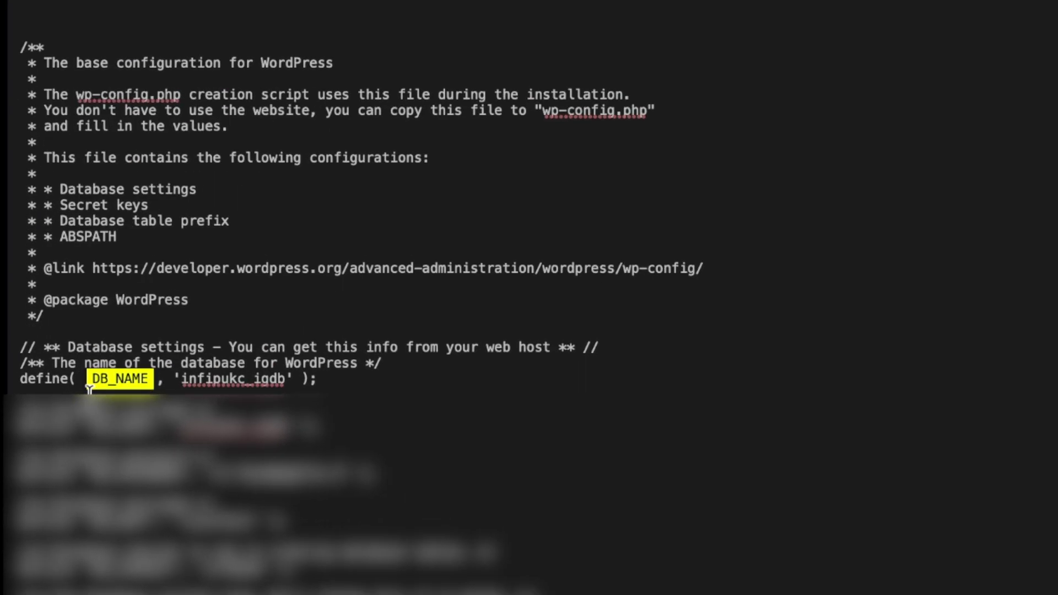
double_click(107, 374)
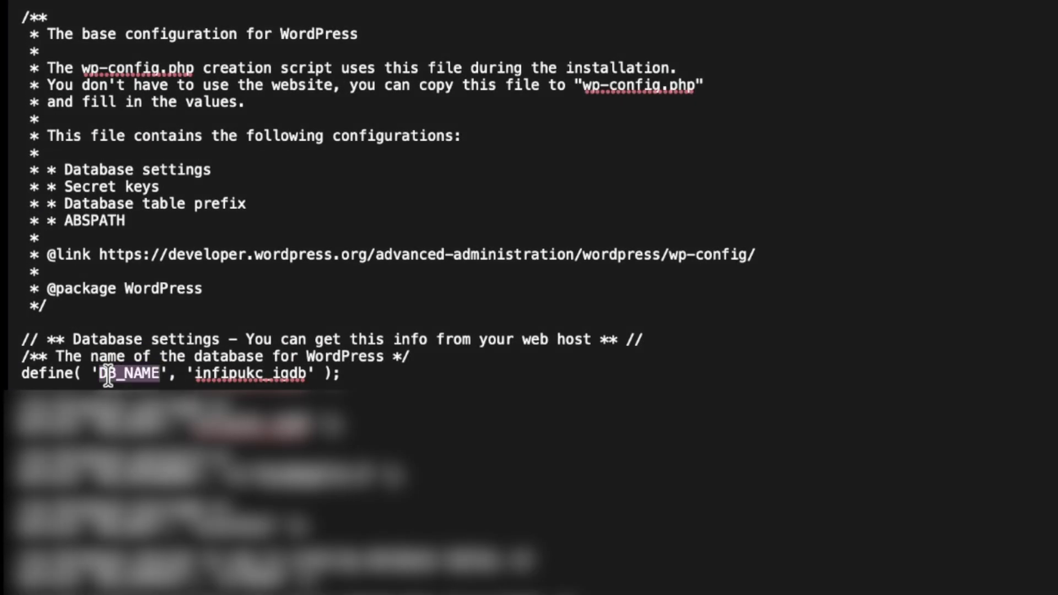
double_click(197, 372)
drag(342, 374, 91, 373)
double_click(248, 373)
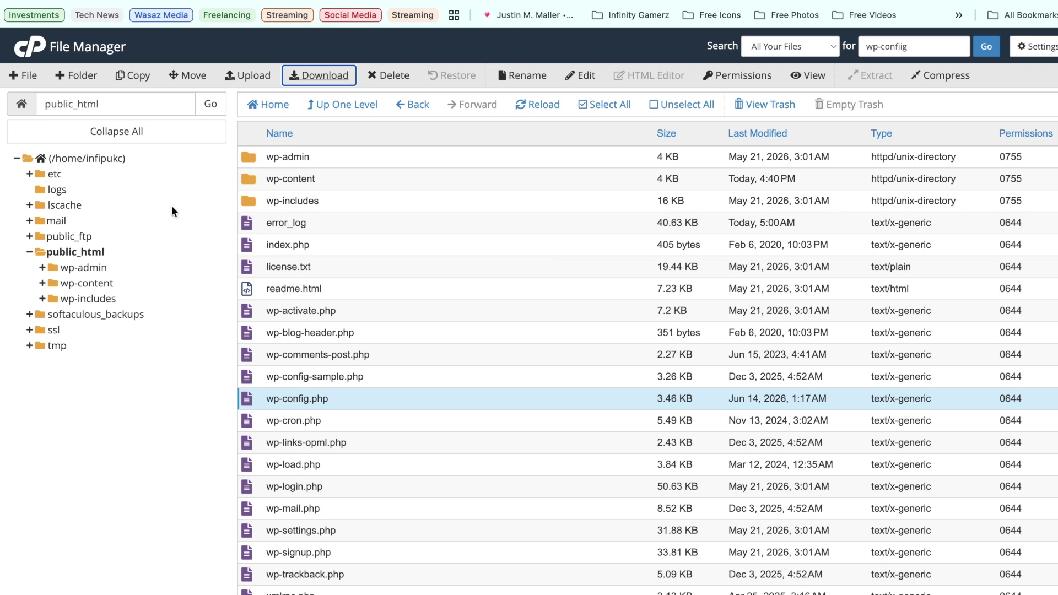
- Return to the cPanel tools, launch phpMyAdmin from the Databases section and open the infipukc_igdb database
click(34, 53)
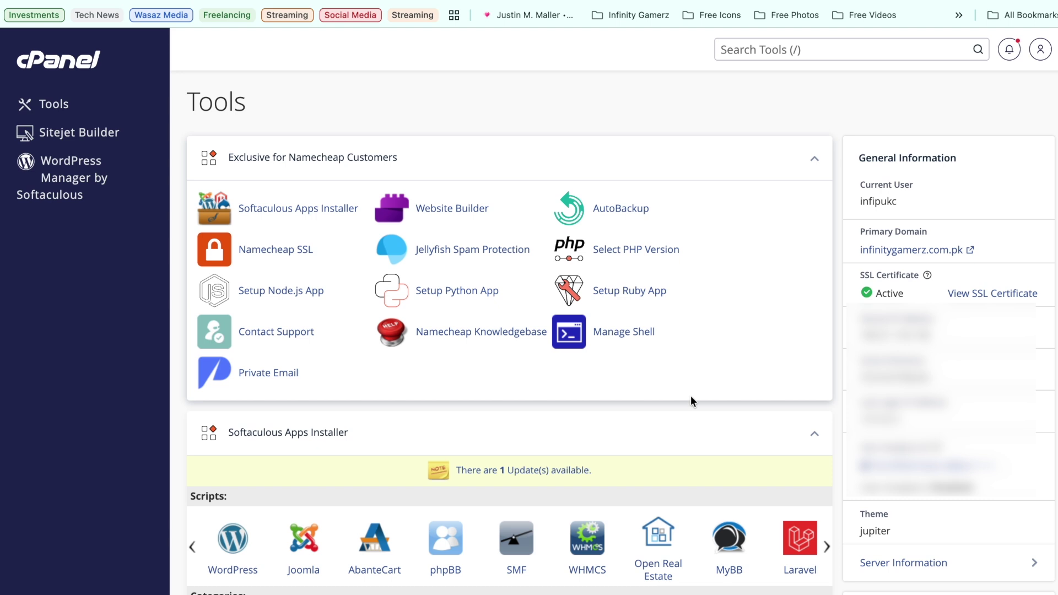
scroll(691, 396, down, 15)
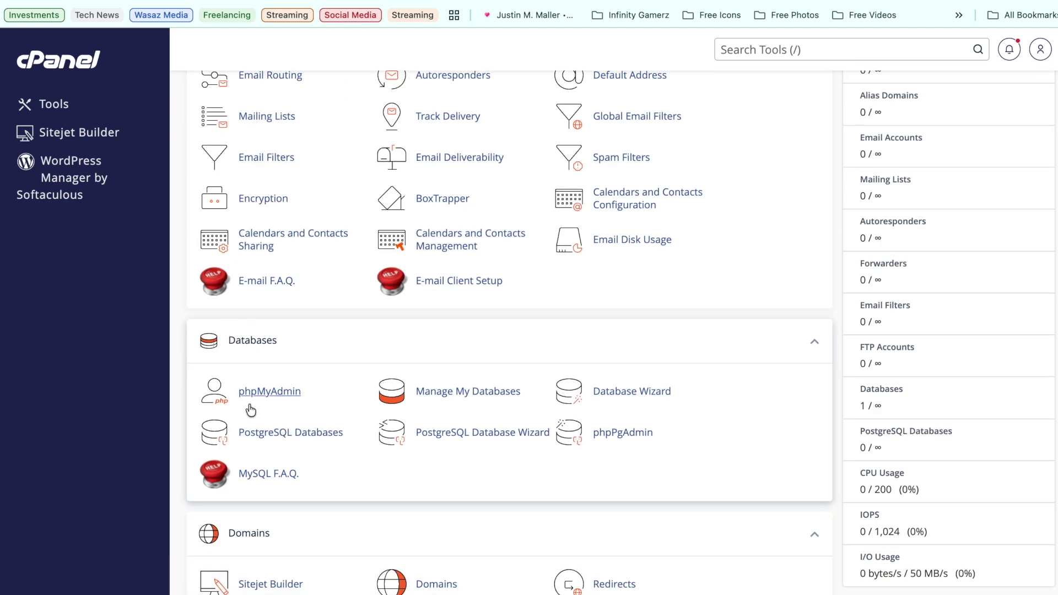
click(280, 392)
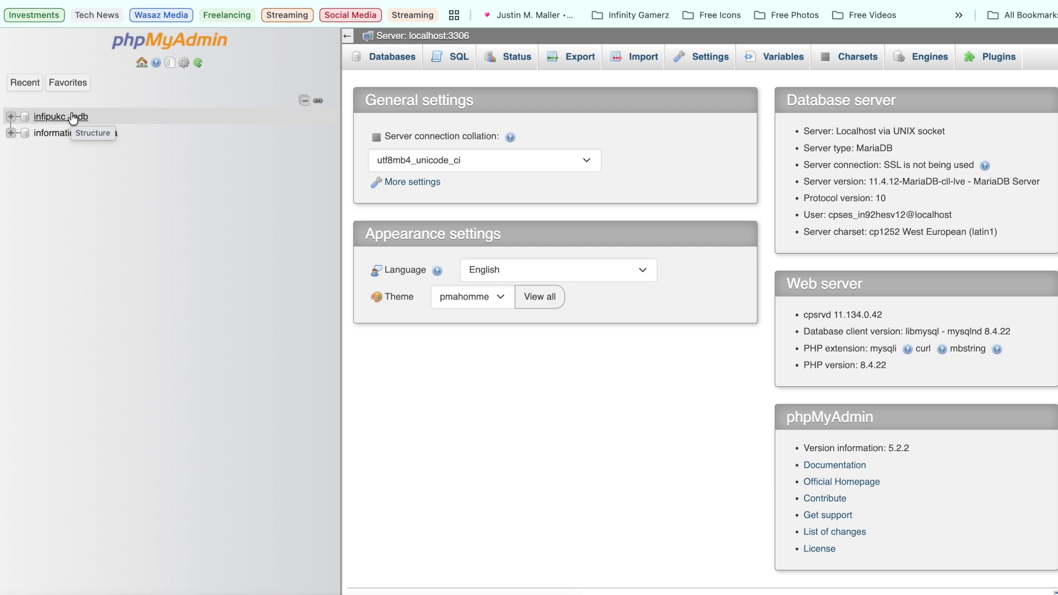
click(74, 117)
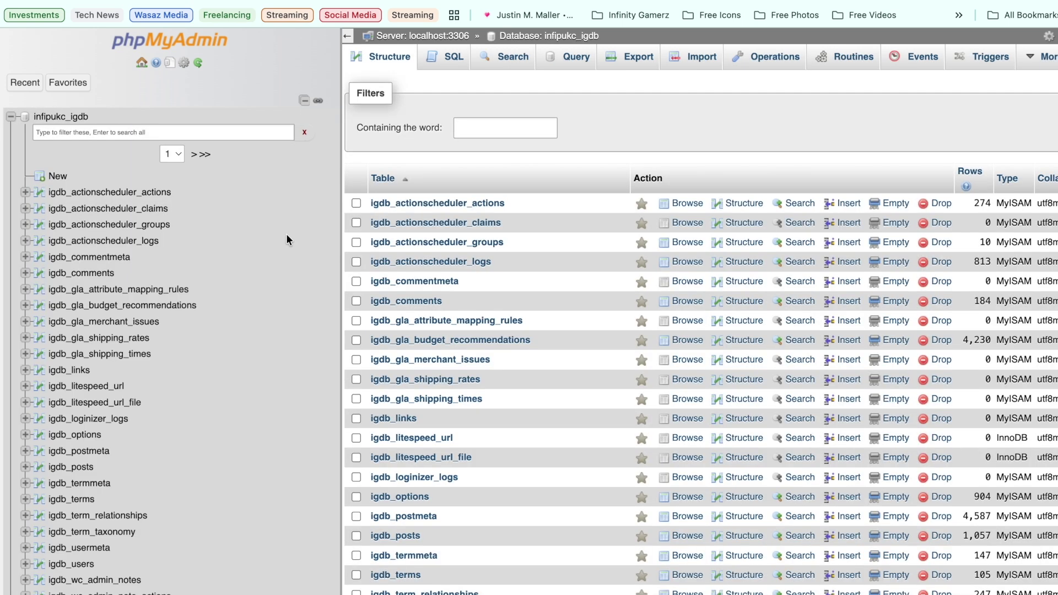
- Search the table list for "option" and browse the igdb_options table
key(super+f)
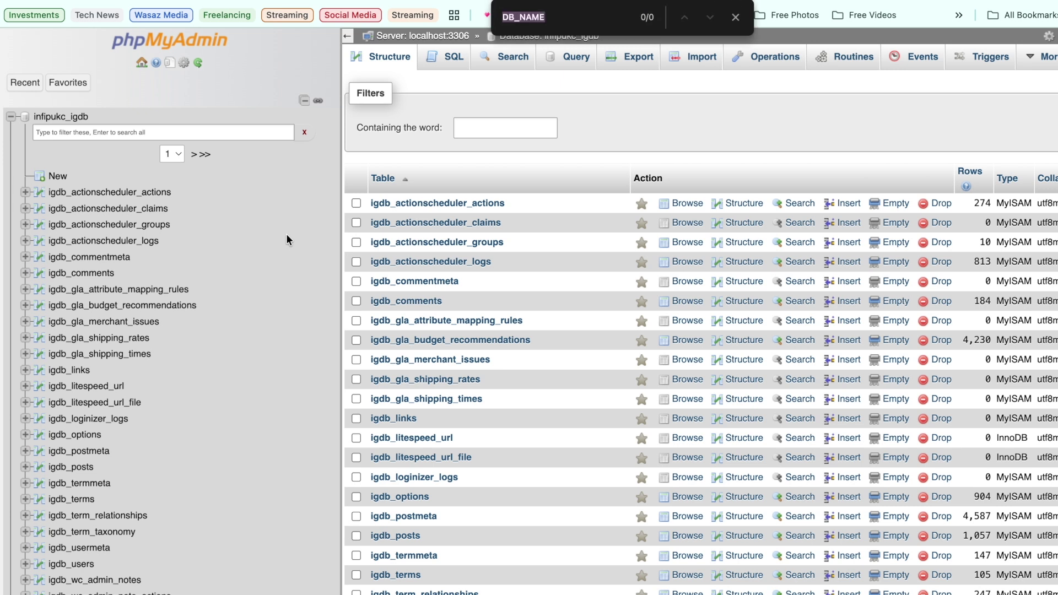
text(option)
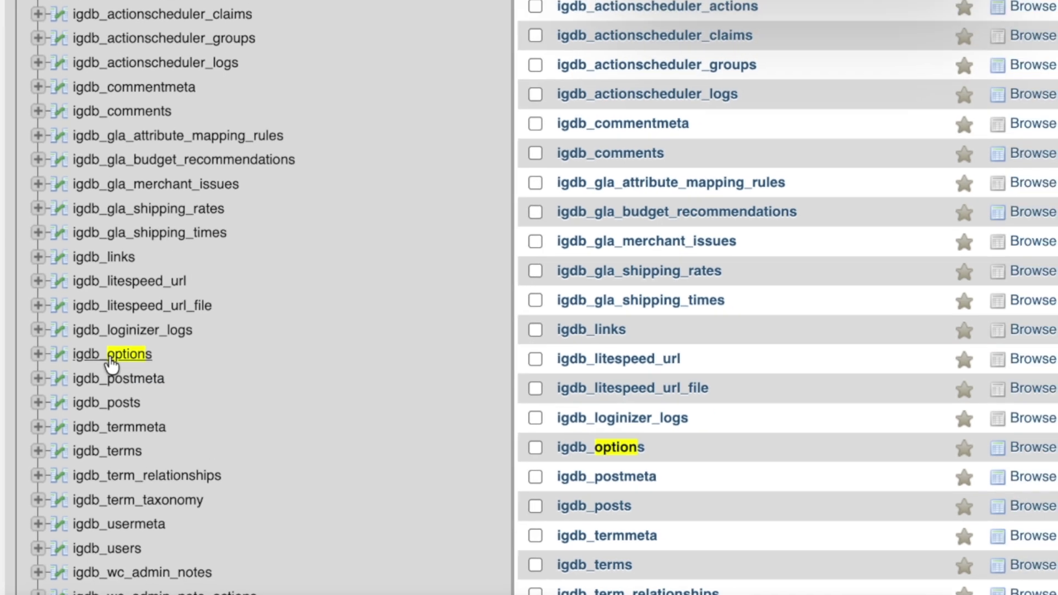
click(126, 346)
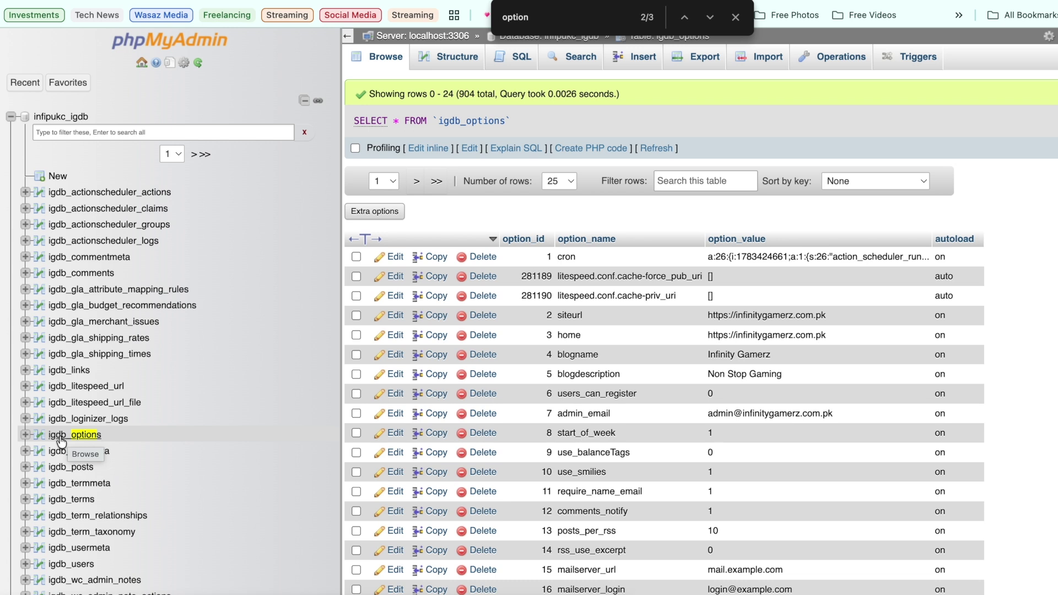
click(98, 435)
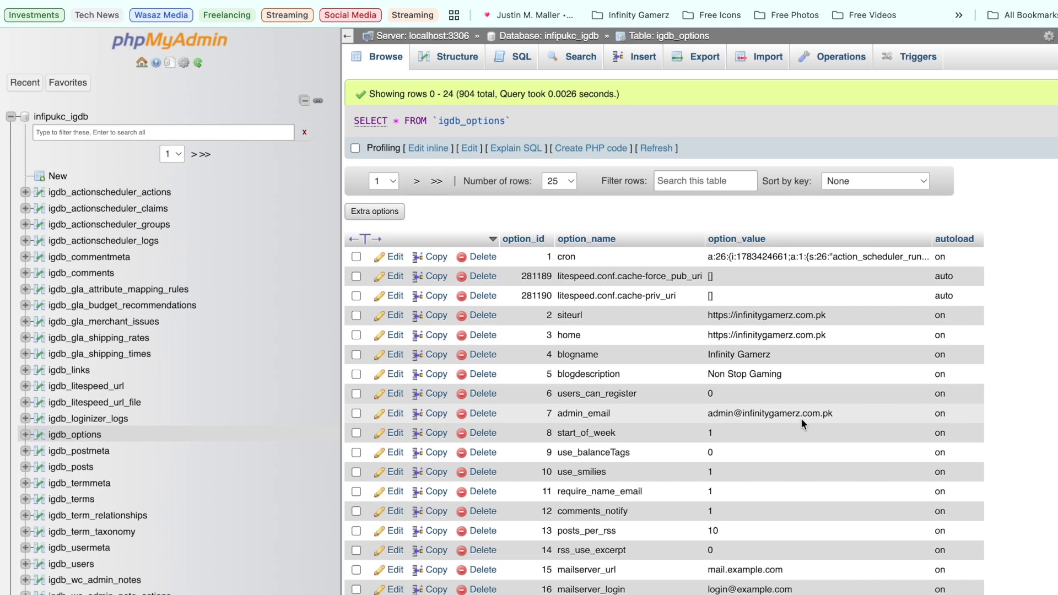
click(66, 82)
click(59, 83)
click(58, 86)
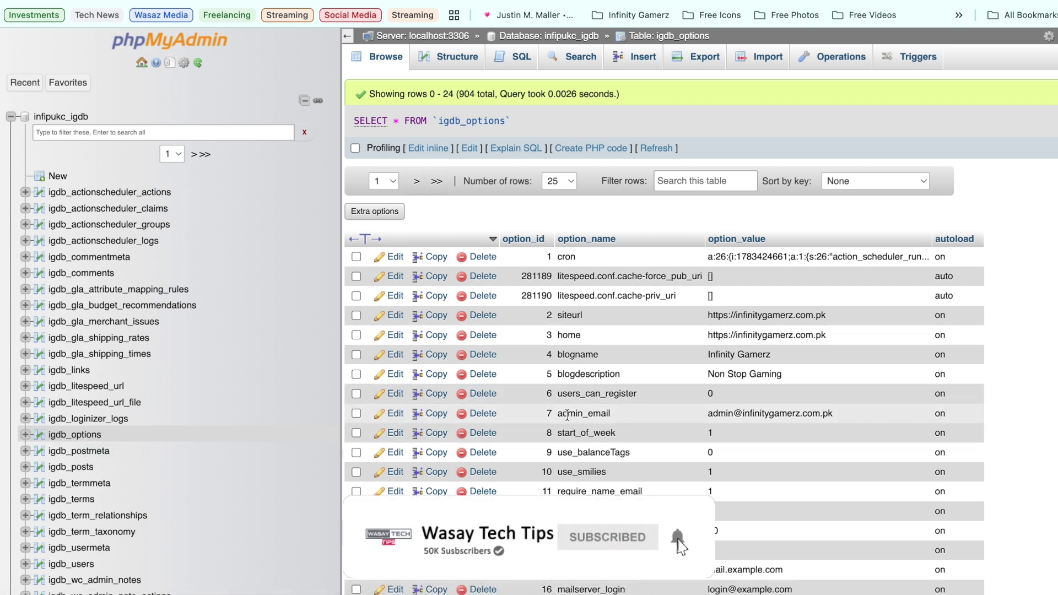
- Replace the admin_email row's option_value with the new administrator email address and save the cell
double_click(752, 413)
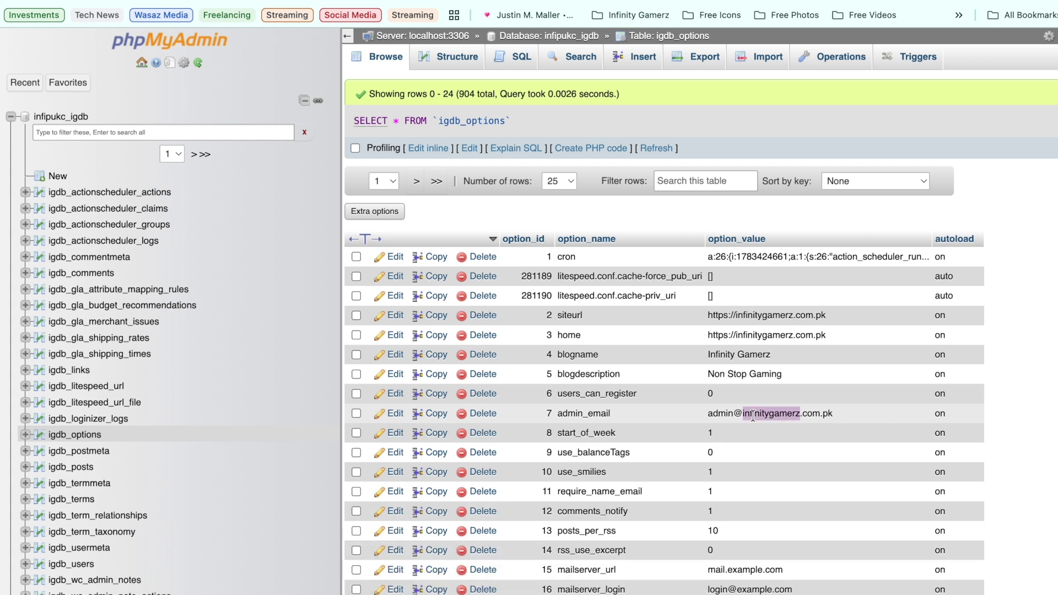
key(ctrl+a)
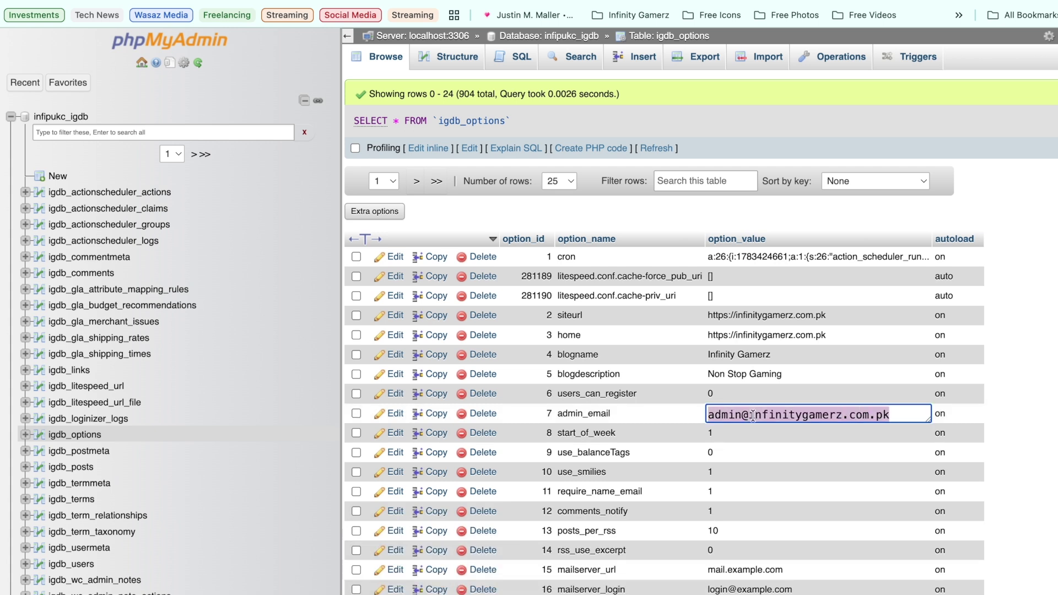
key(ctrl+v)
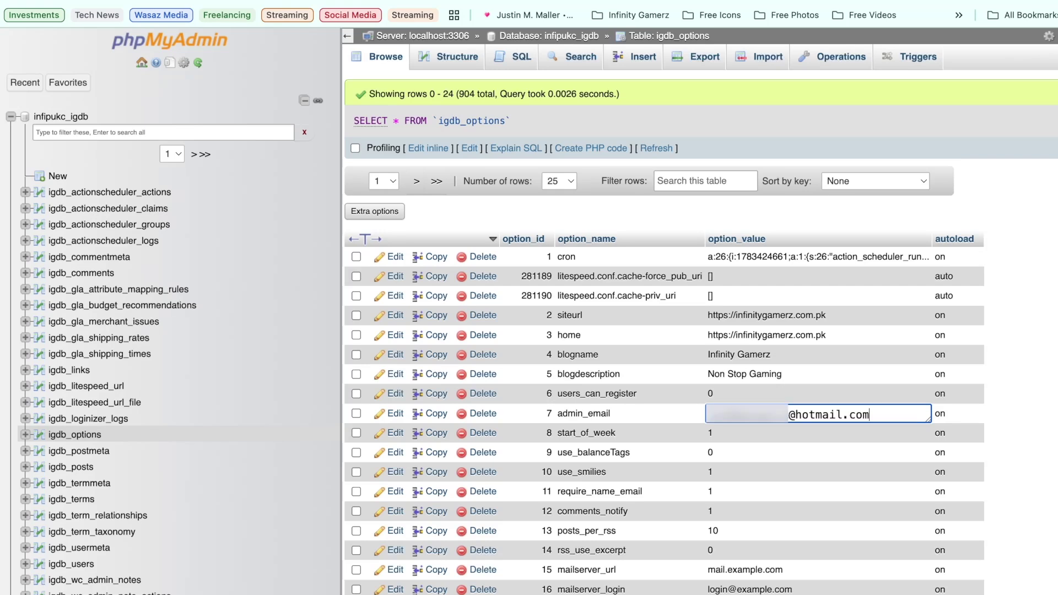
key(Return)
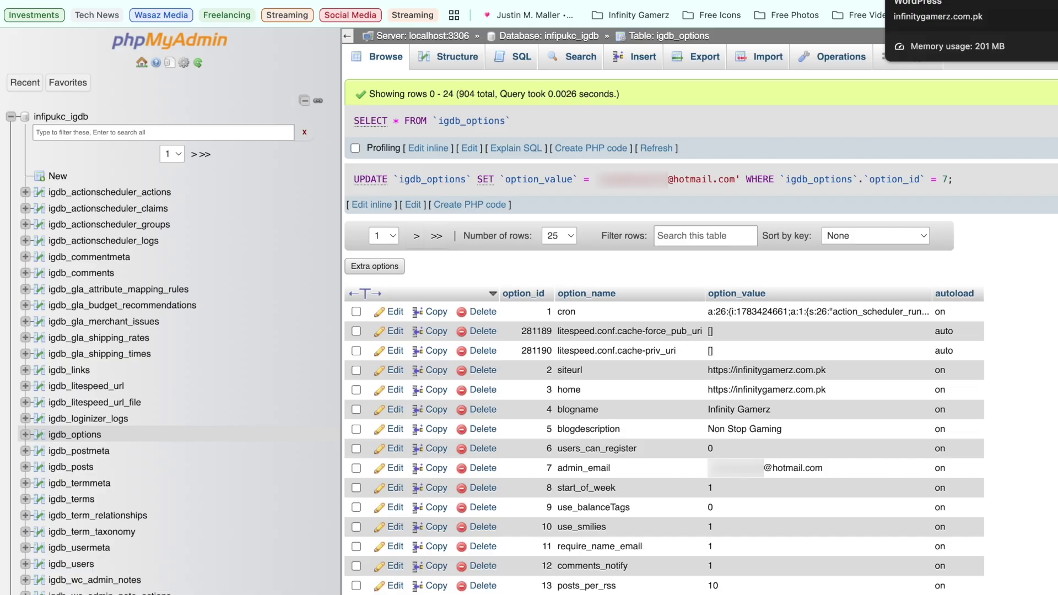
- Switch to the WordPress General Settings page and reload it to check the Administration Email Address
click(914, 0)
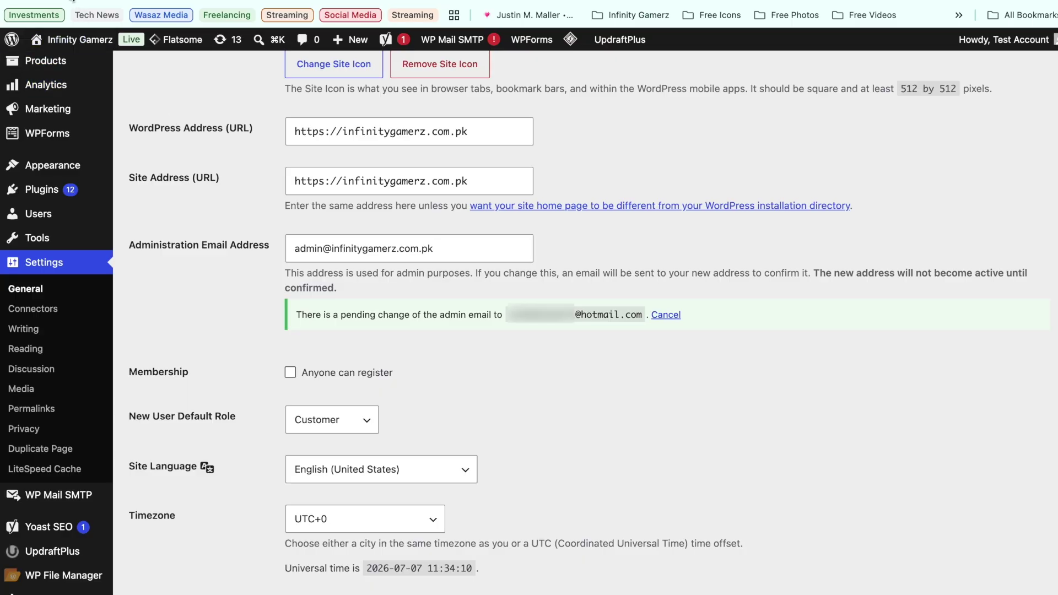
key(super+r)
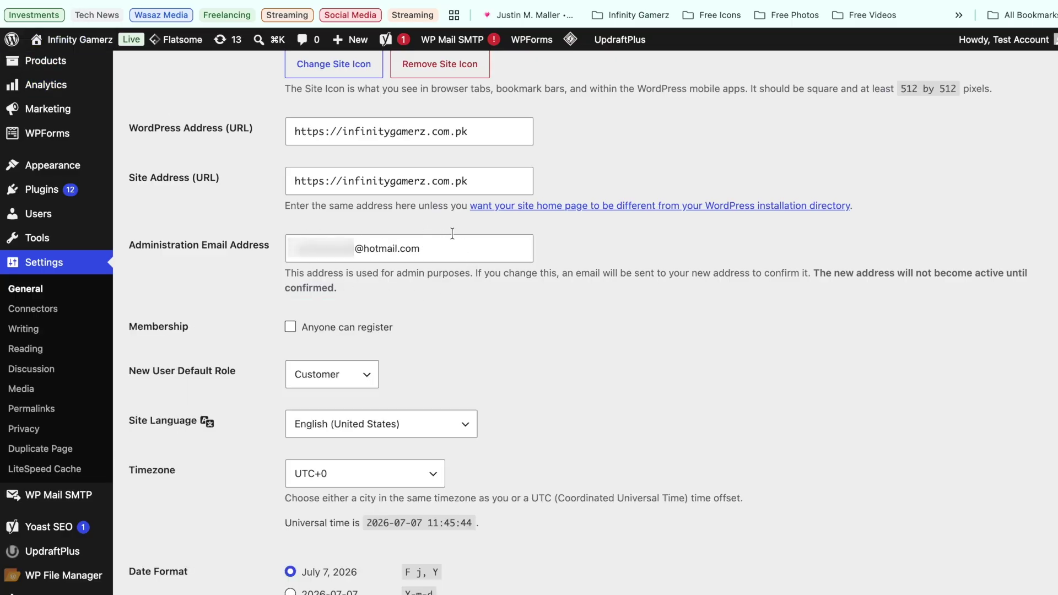